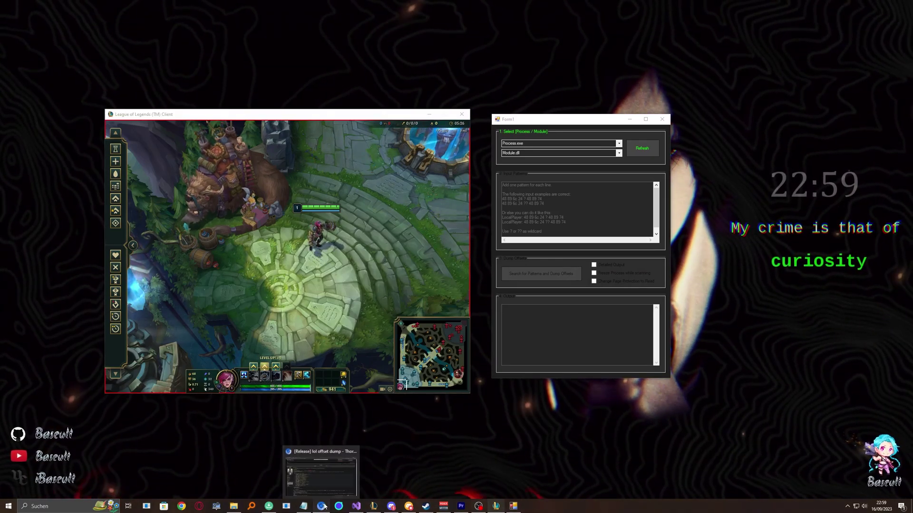
# Hide the forum thread browser, dismiss the AFK warning and bring the offset dumper forward.
pyautogui.click(321, 506)
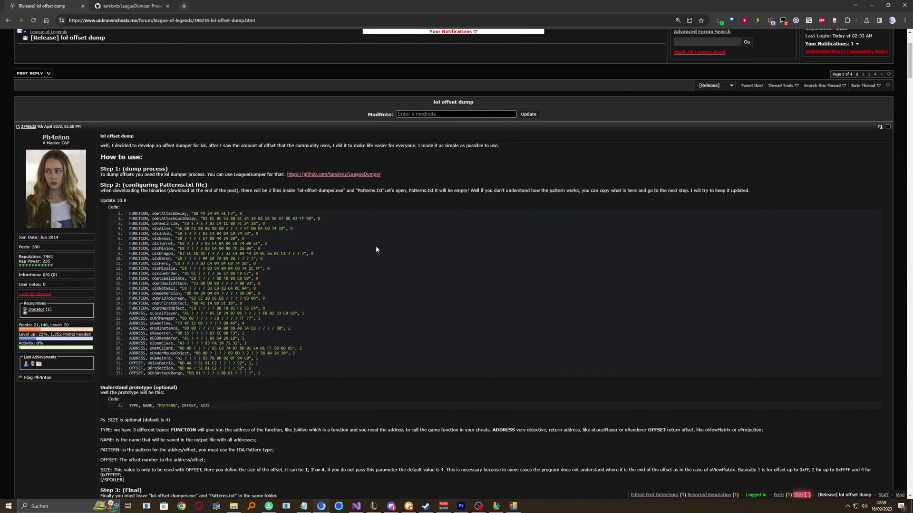
pyautogui.scroll(1, 376, 246)
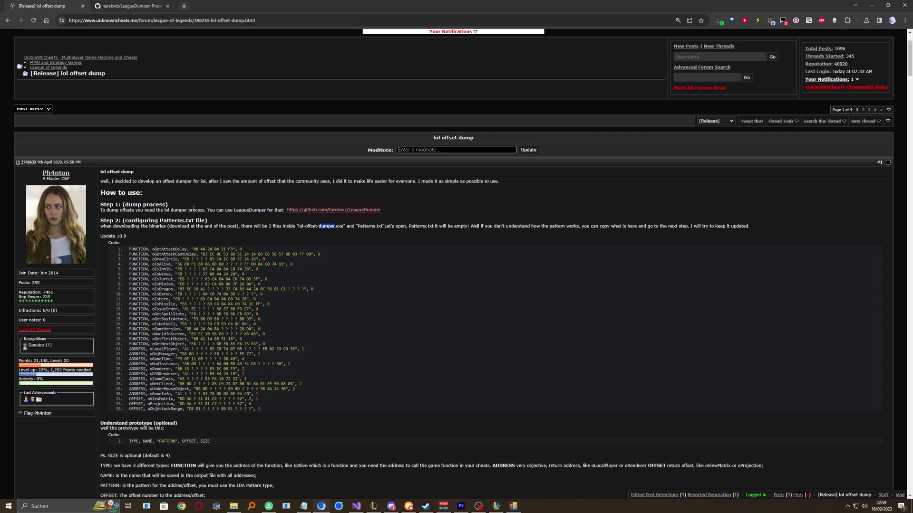
pyautogui.scroll(-1, 187, 229)
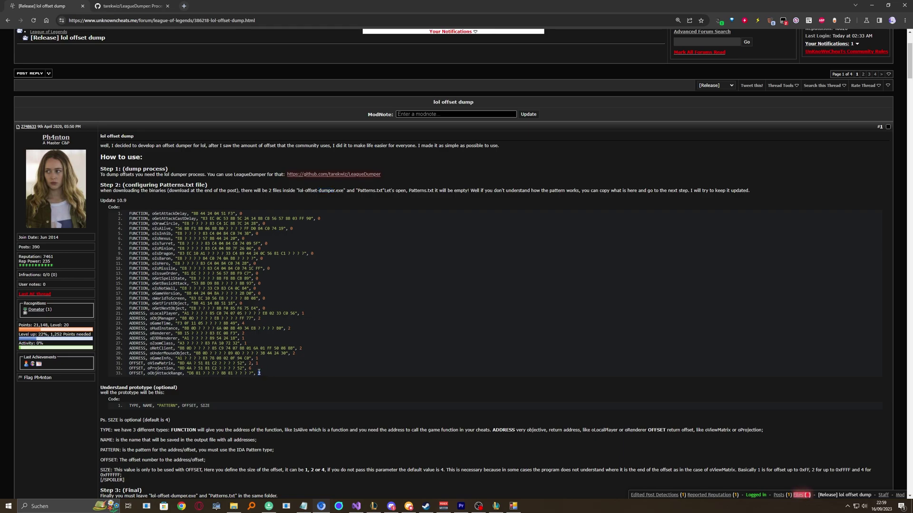
pyautogui.scroll(-1, 233, 223)
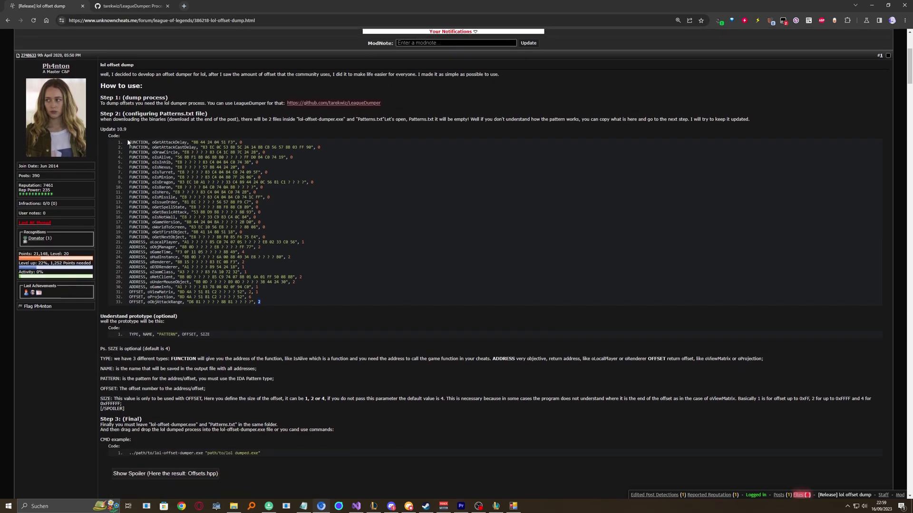
pyautogui.scroll(-1, 135, 141)
pyautogui.scroll(3, 270, 155)
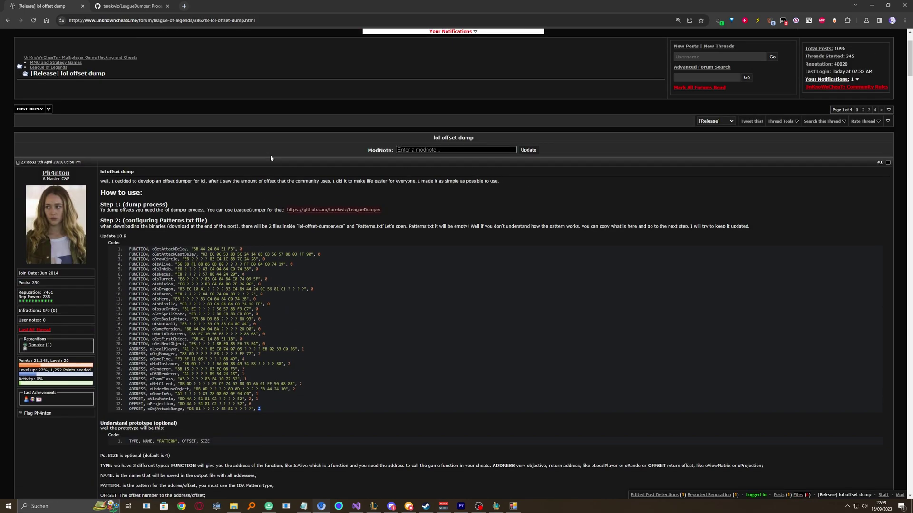
pyautogui.click(873, 5)
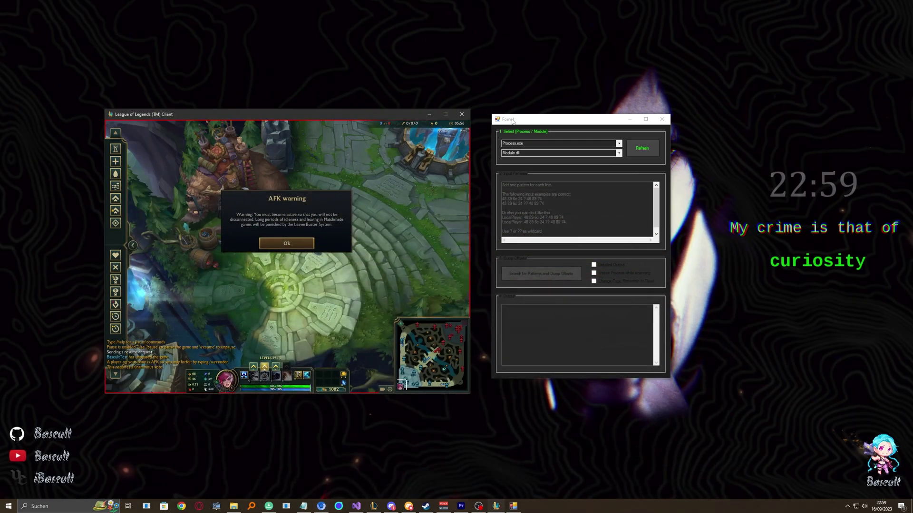
pyautogui.click(287, 244)
pyautogui.moveTo(585, 117); pyautogui.dragTo(589, 118)
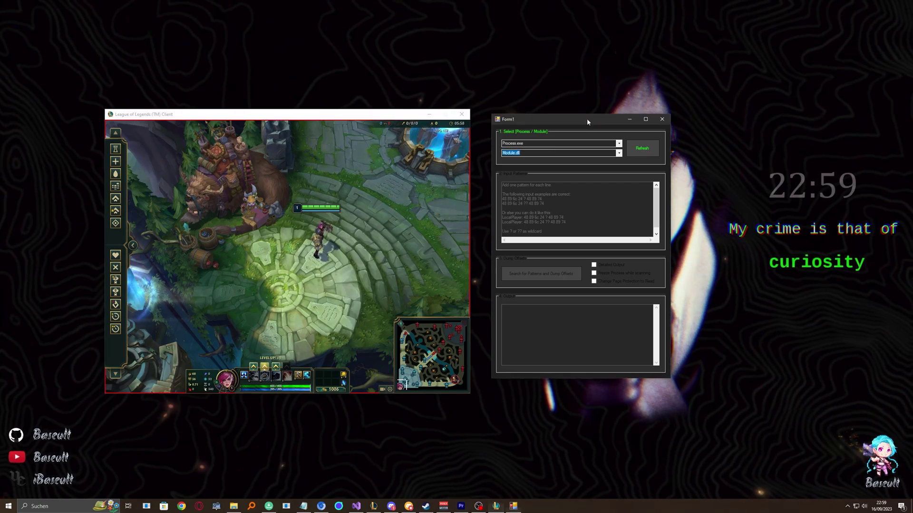
# Target the League of Legends [24932] process with the League of Legends.exe module.
pyautogui.click(621, 146)
pyautogui.write('leagu')
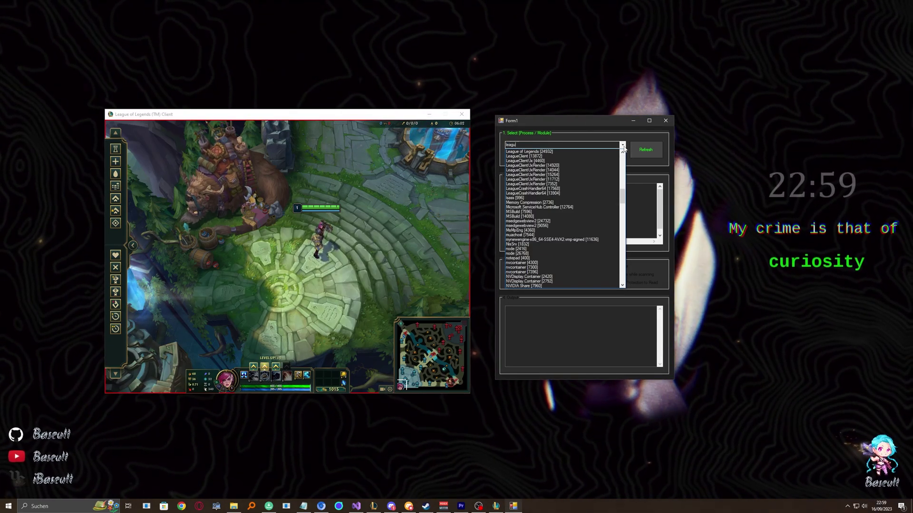
pyautogui.click(601, 152)
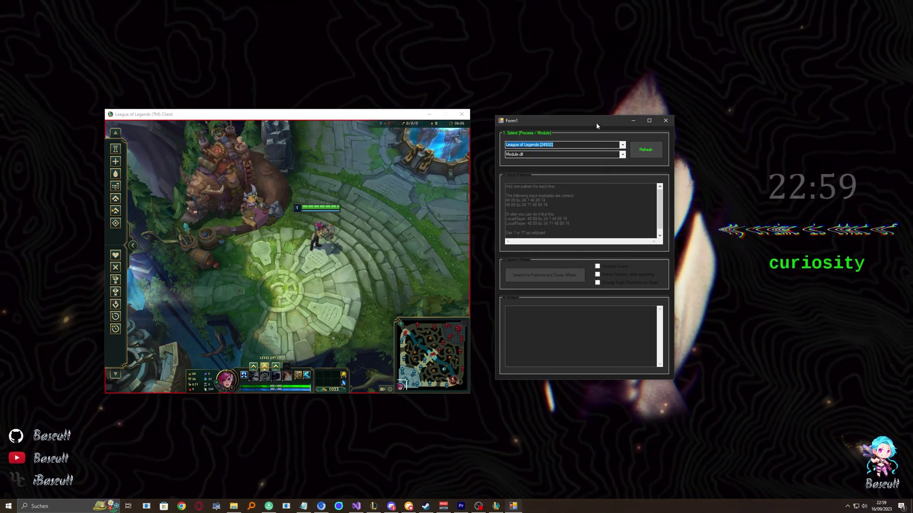
pyautogui.moveTo(596, 122)
pyautogui.mouseDown()
pyautogui.moveTo(605, 122)
pyautogui.moveTo(568, 124)
pyautogui.mouseUp()
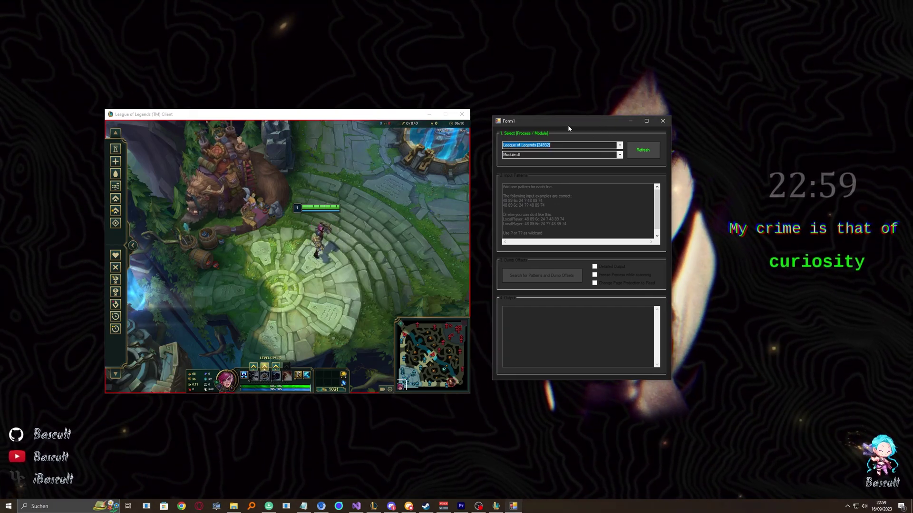
pyautogui.click(620, 156)
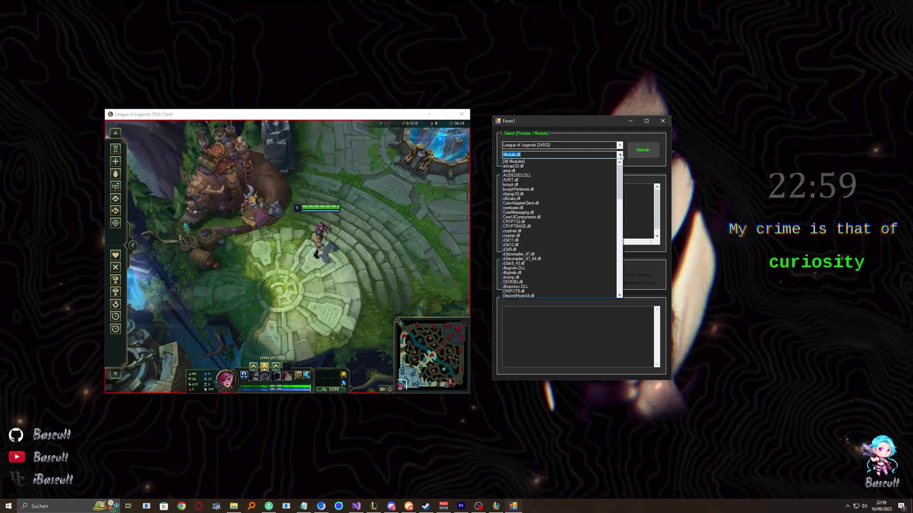
pyautogui.write('leag')
pyautogui.press('Return')
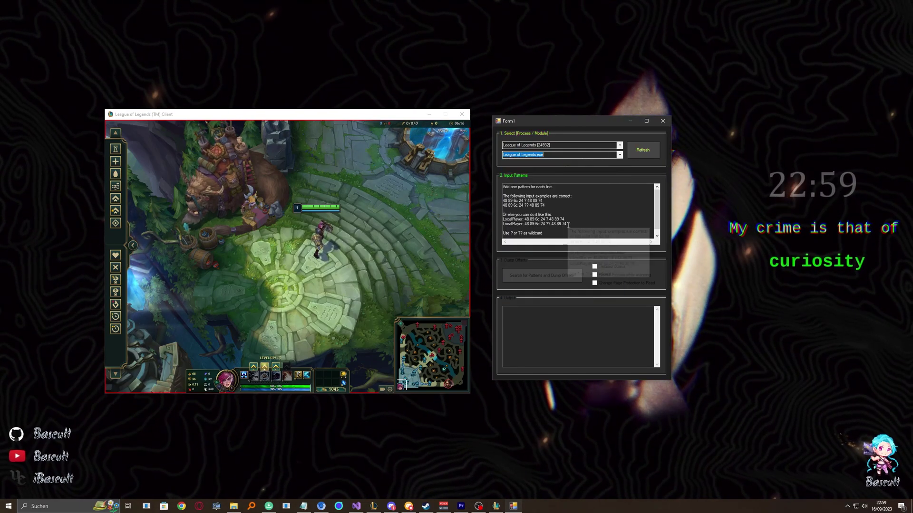
# Replace the help text with the pasted hex signatures, starting with the TurretList pattern.
pyautogui.click(584, 209)
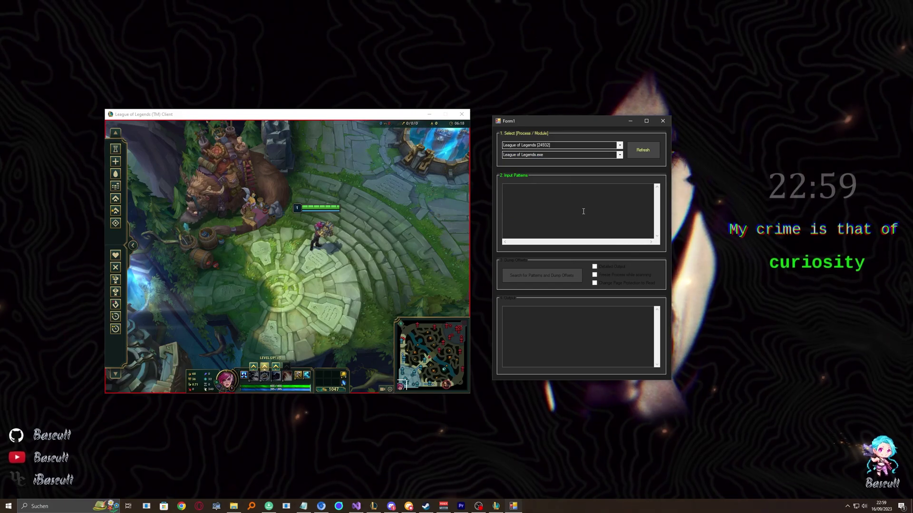
pyautogui.hotkey('ctrl', 'v')
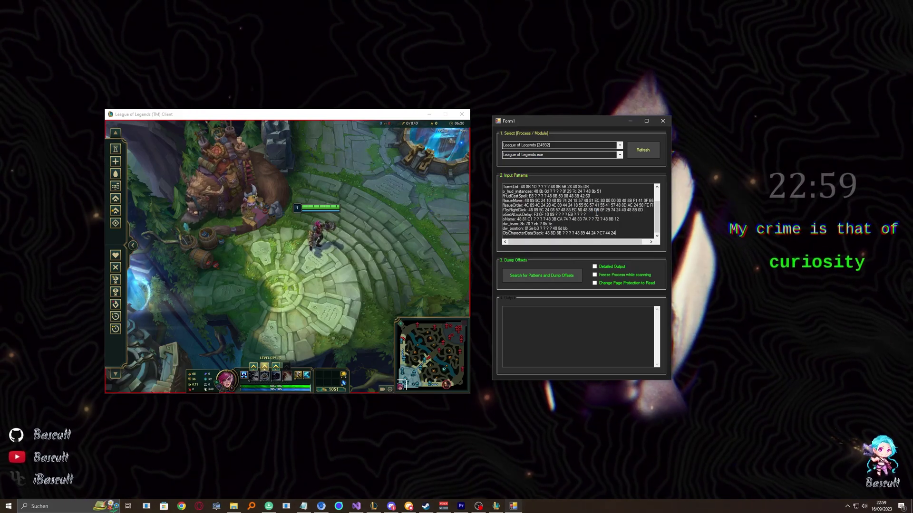
pyautogui.doubleClick(511, 187)
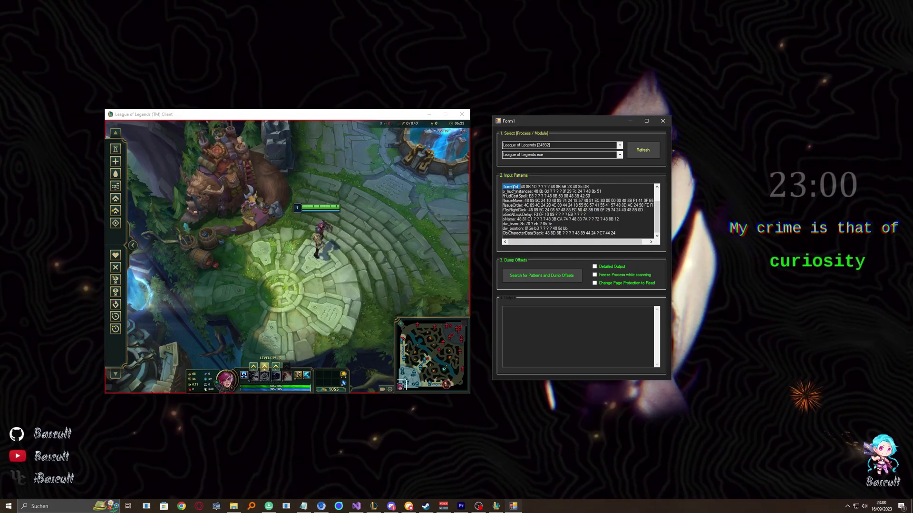
pyautogui.click(521, 186)
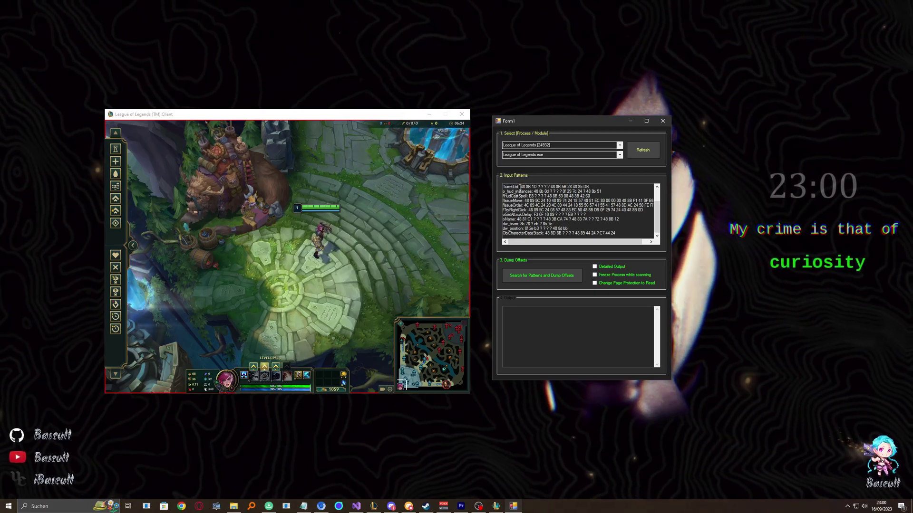
pyautogui.hotkey('shift', 'End')
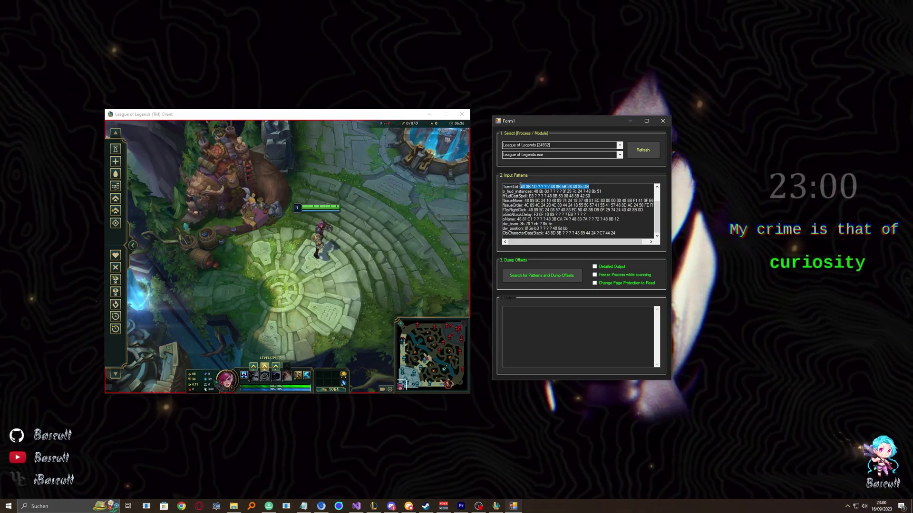
# Insert dw_minion_list, dw_game_time, LocalPlayer and oGetCollisionFlags patterns above TurretList.
pyautogui.press('Home')
pyautogui.hotkey('ctrl', 'v')
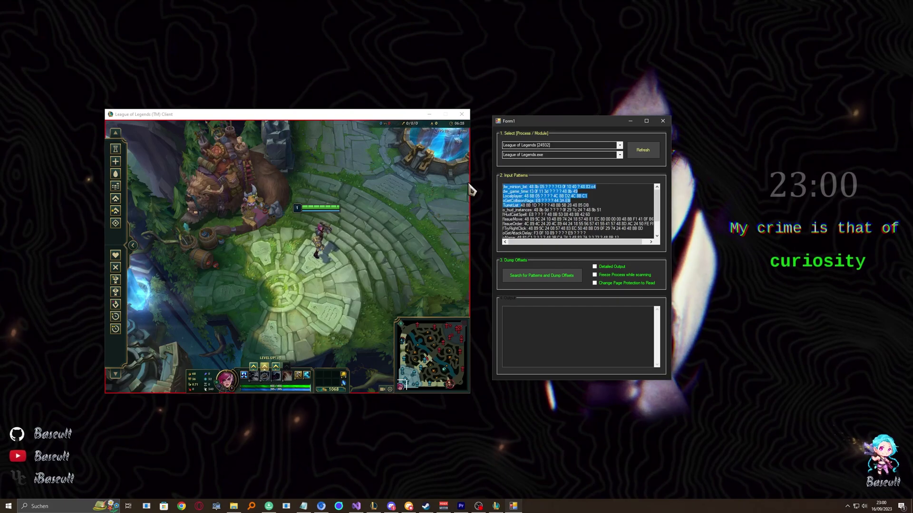
pyautogui.click(525, 186)
pyautogui.hotkey('shift', 'Home')
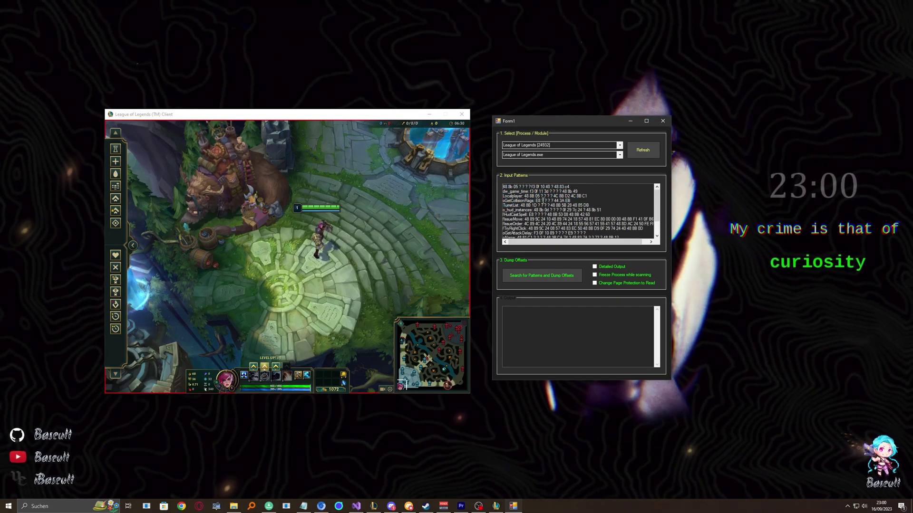
pyautogui.moveTo(577, 213)
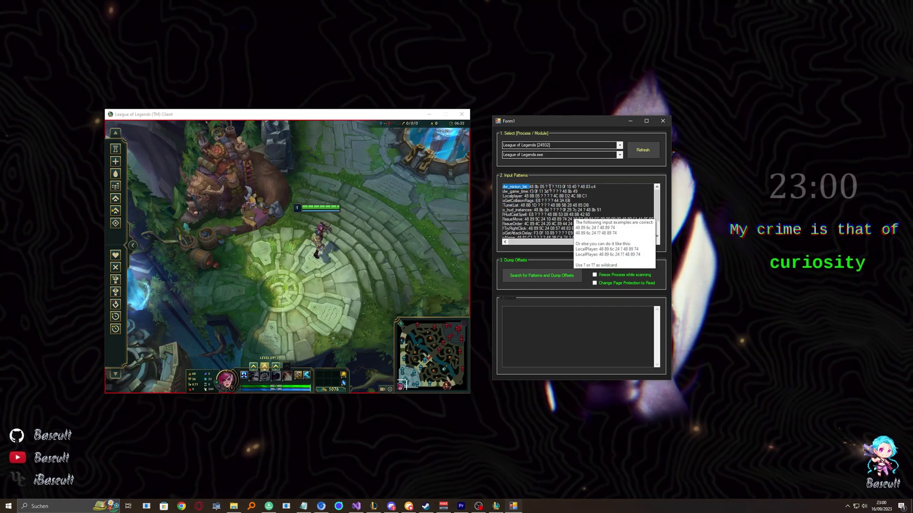
pyautogui.press('Right')
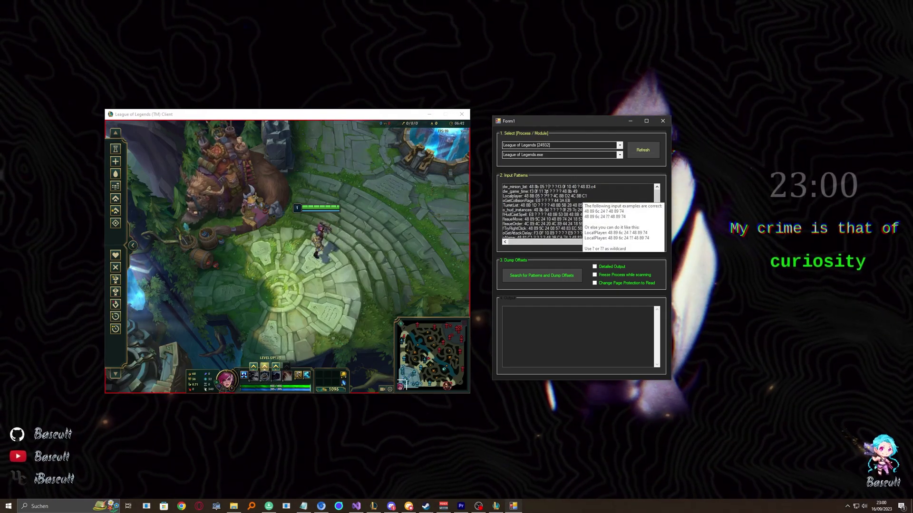
# Run the offset dump and highlight the oGetCollisionFlags 'Failed to find the Pattern' line.
pyautogui.click(549, 276)
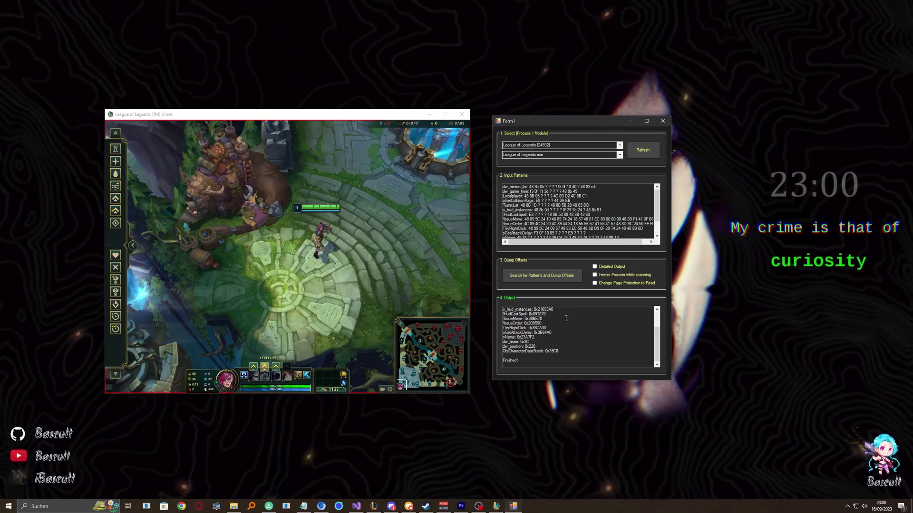
pyautogui.scroll(2, 570, 328)
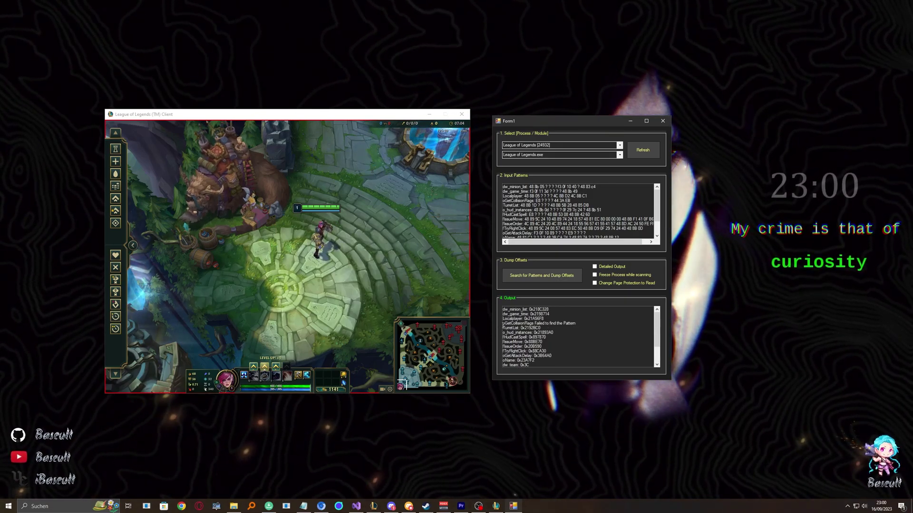
pyautogui.doubleClick(518, 323)
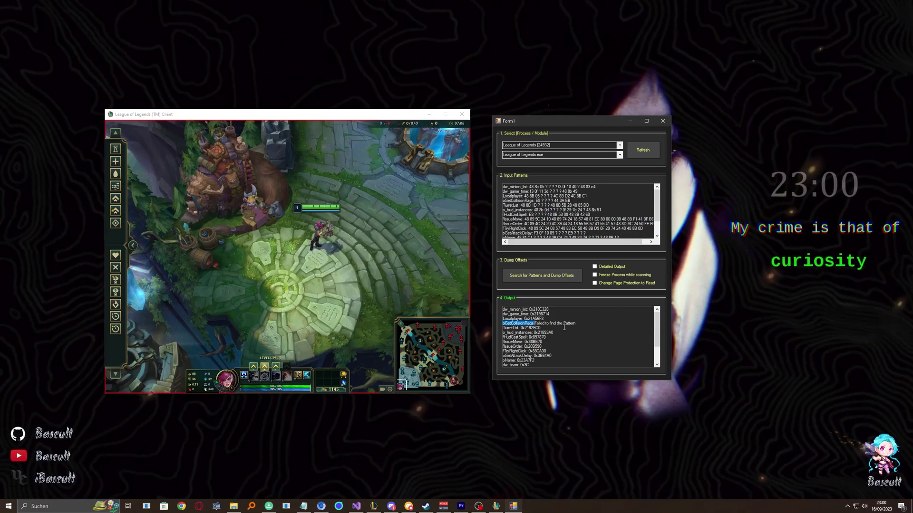
pyautogui.keyDown('shift'); pyautogui.click(580, 323); pyautogui.keyUp('shift')
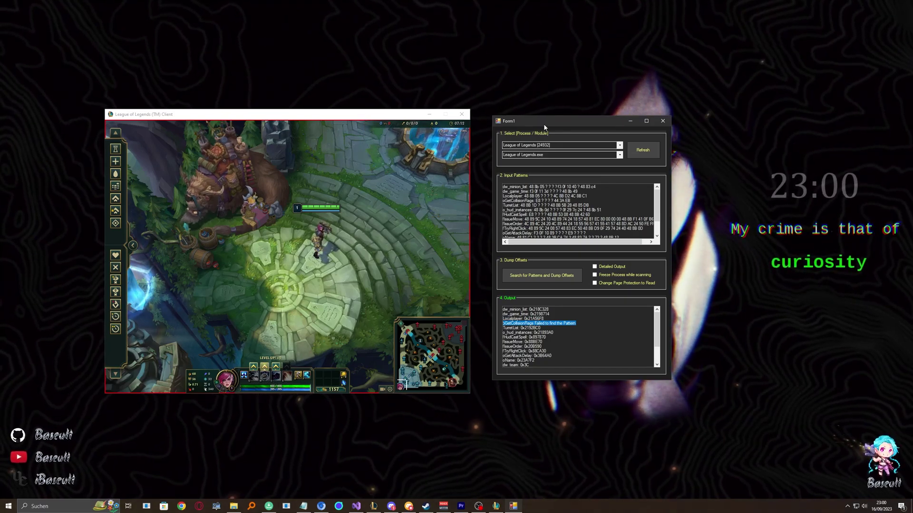
pyautogui.moveTo(544, 124); pyautogui.dragTo(544, 122)
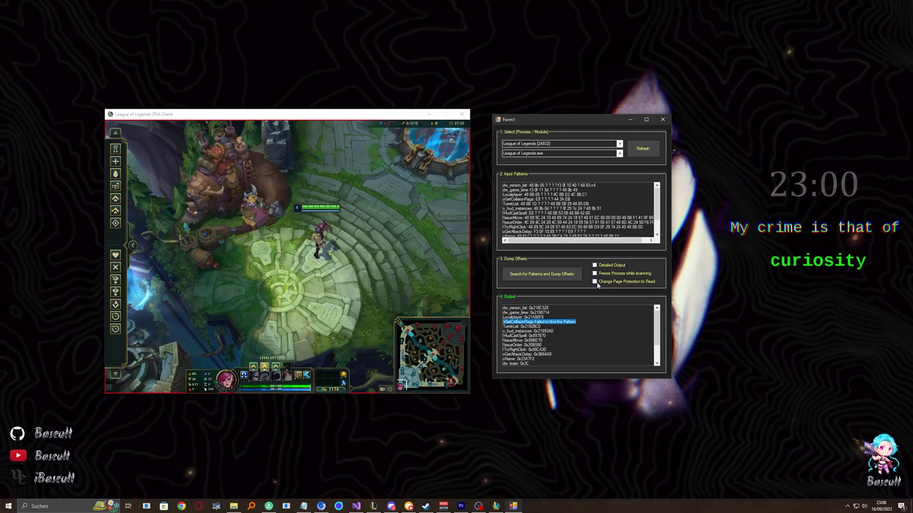
pyautogui.moveTo(626, 283)
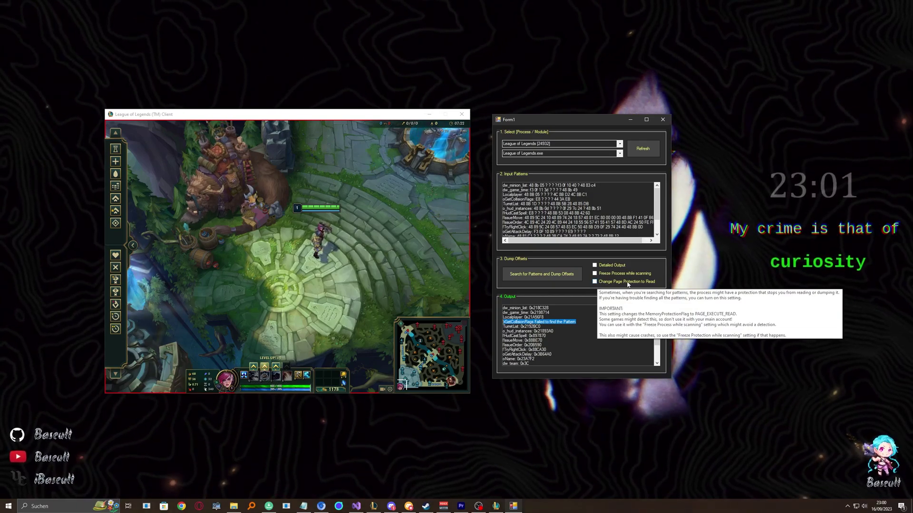
# Enable 'Change Page Protection to Read' and 'Freeze Process while scanning' options.
pyautogui.click(627, 282)
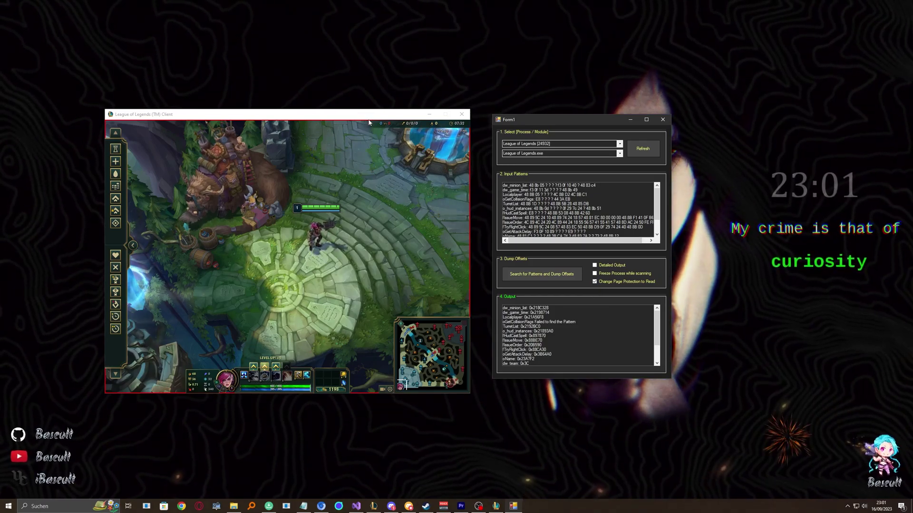
pyautogui.moveTo(528, 120); pyautogui.dragTo(527, 121)
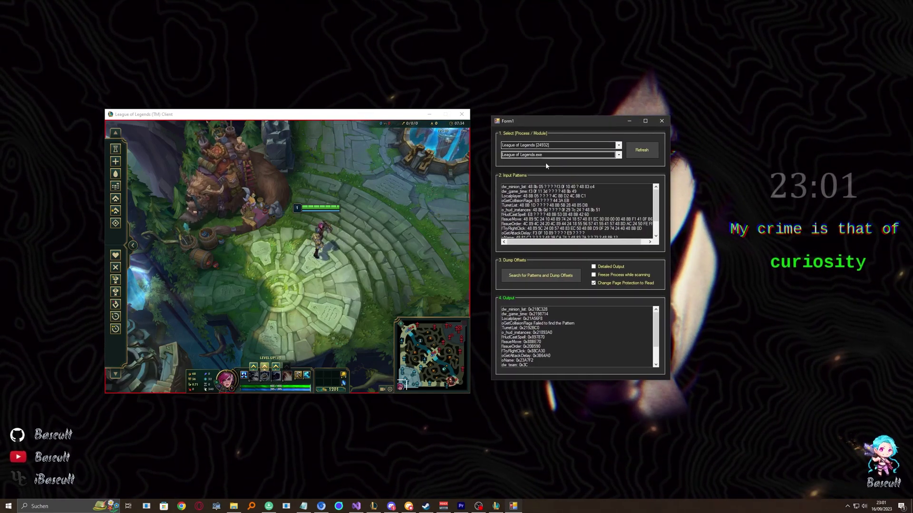
pyautogui.click(595, 276)
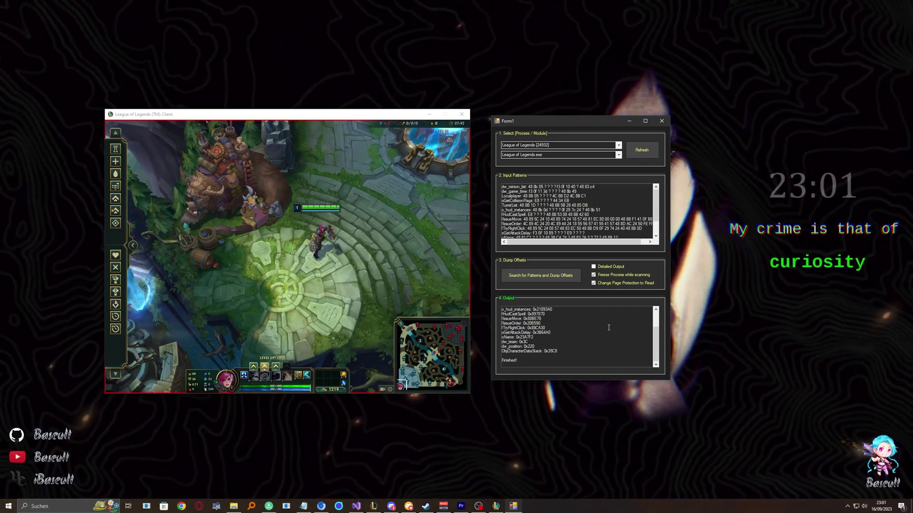
pyautogui.scroll(2, 587, 328)
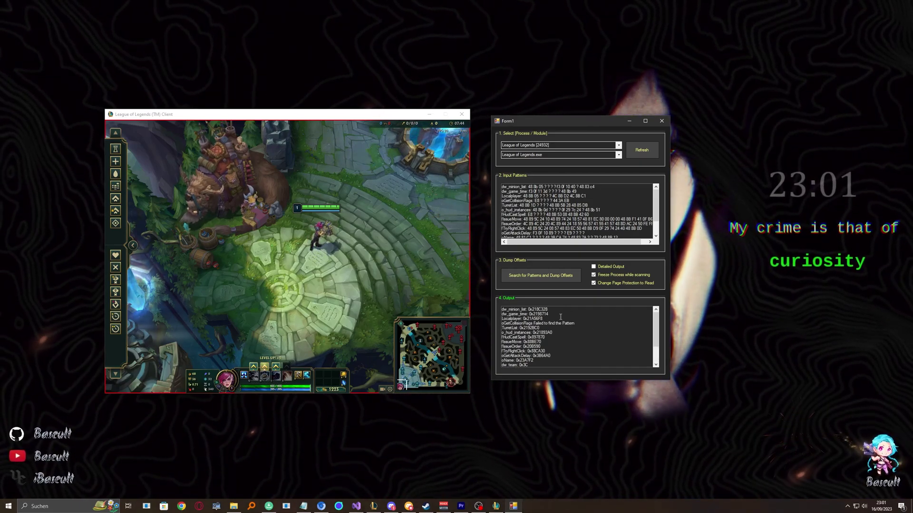
pyautogui.moveTo(505, 323); pyautogui.dragTo(578, 323)
pyautogui.click(577, 323)
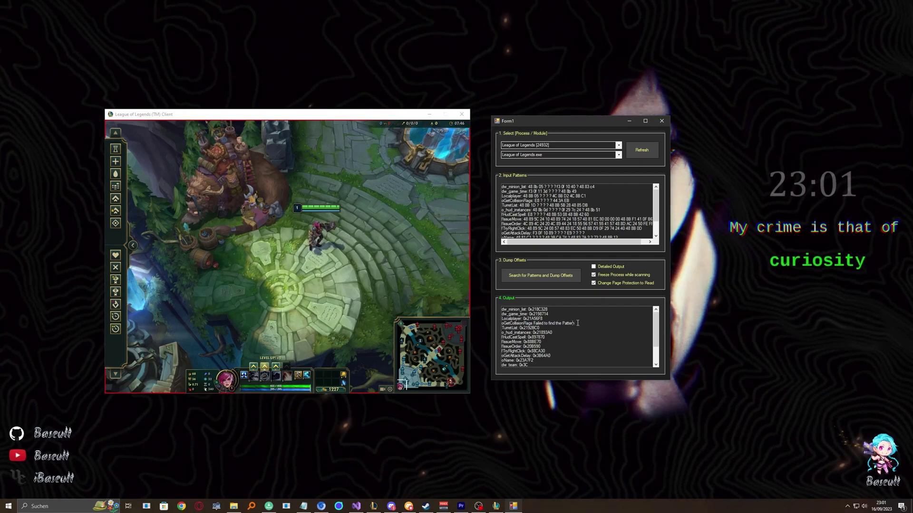
# Rerun the dump with Detailed Output and highlight oGetCollisionFlags' found offset 0xD78240.
pyautogui.click(594, 267)
pyautogui.click(539, 277)
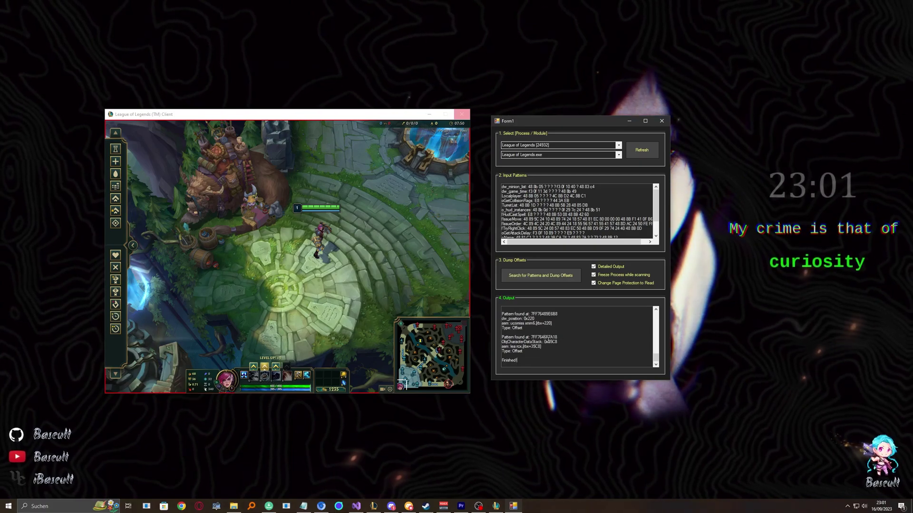
pyautogui.scroll(15, 542, 339)
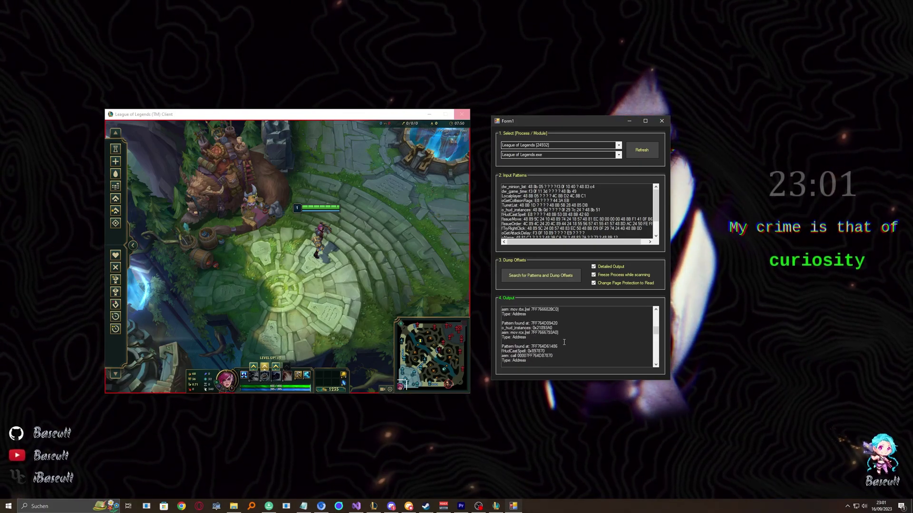
pyautogui.scroll(-1, 564, 342)
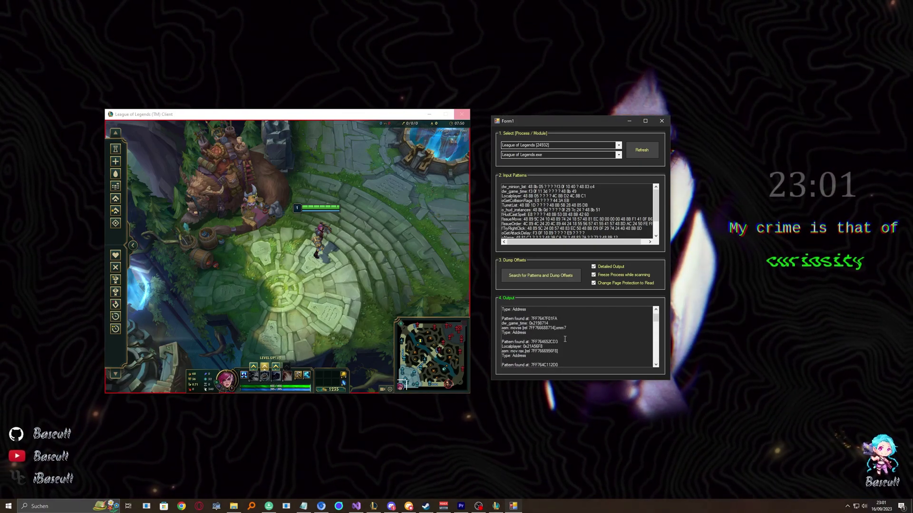
pyautogui.scroll(-1, 565, 339)
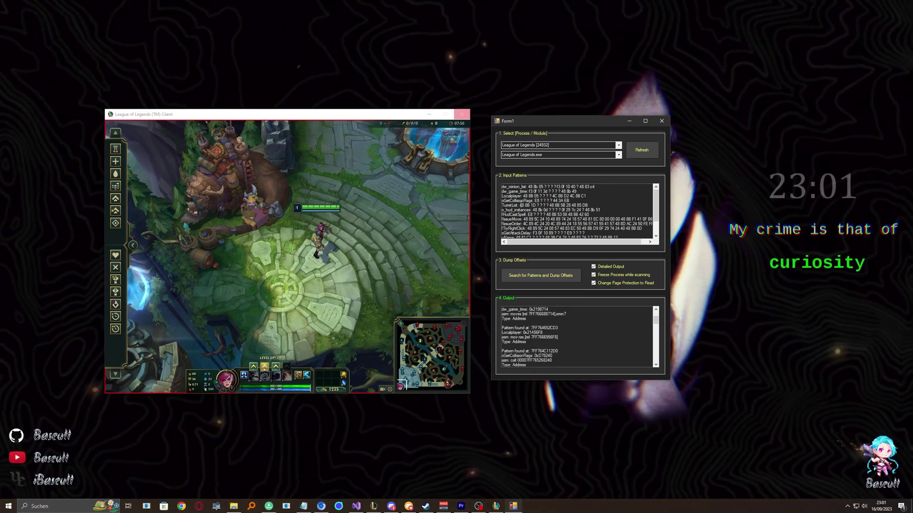
pyautogui.doubleClick(517, 201)
pyautogui.rightClick(509, 199)
pyautogui.click(528, 228)
pyautogui.scroll(2, 528, 330)
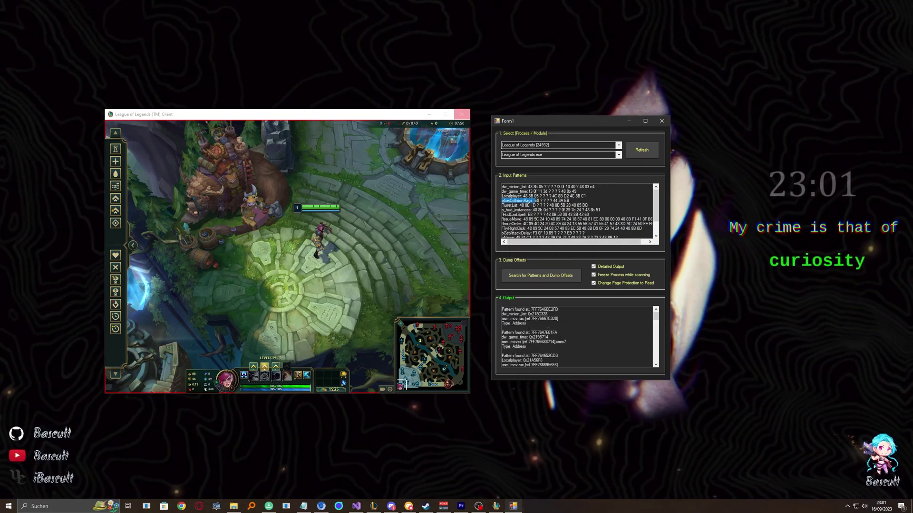
pyautogui.scroll(-1, 547, 332)
pyautogui.scroll(-1, 535, 337)
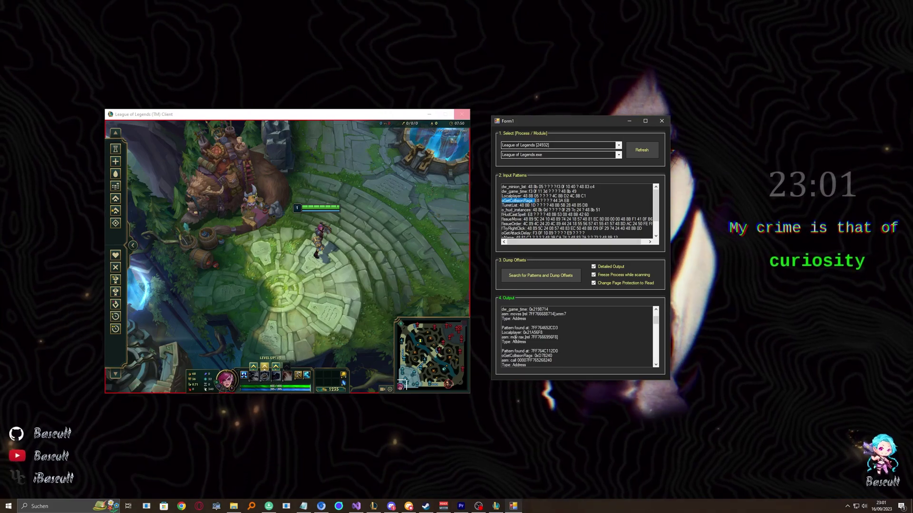
pyautogui.scroll(-1, 505, 346)
pyautogui.moveTo(502, 342); pyautogui.dragTo(555, 343)
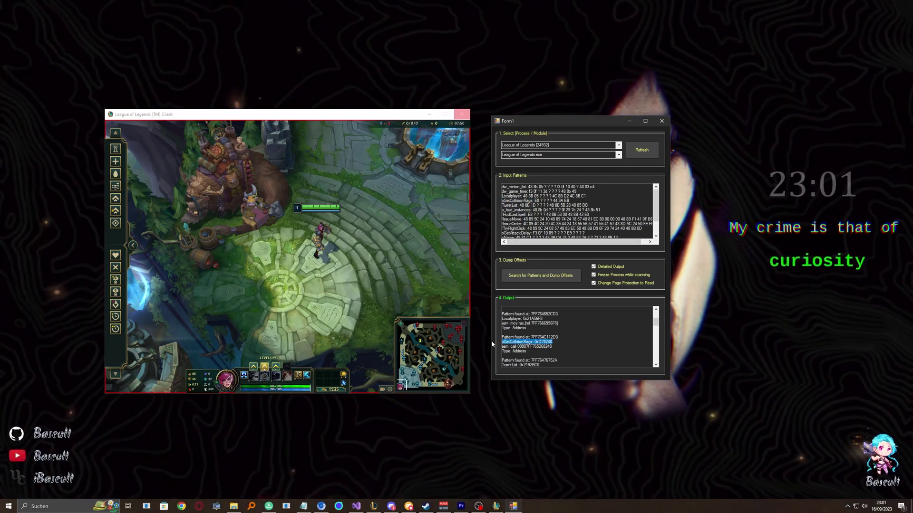
pyautogui.scroll(-1, 571, 346)
pyautogui.scroll(-2, 585, 353)
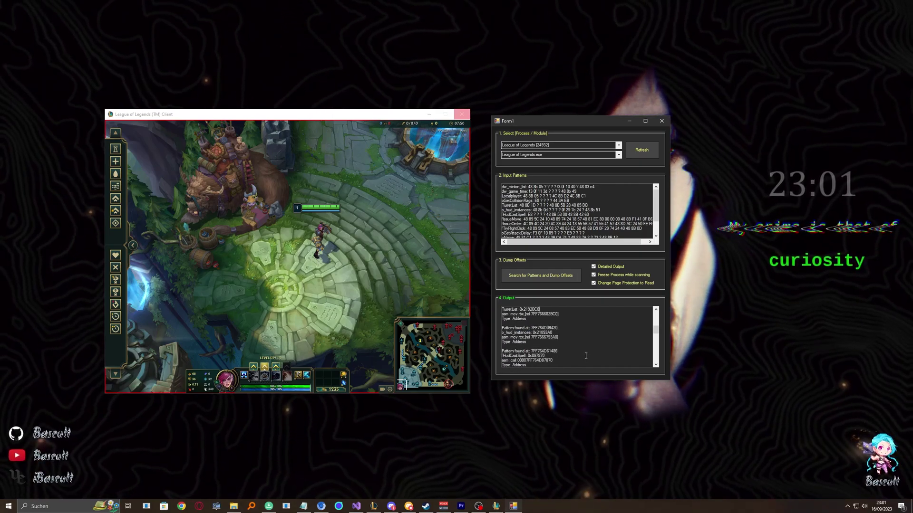
pyautogui.scroll(-2, 590, 356)
pyautogui.scroll(-2, 597, 359)
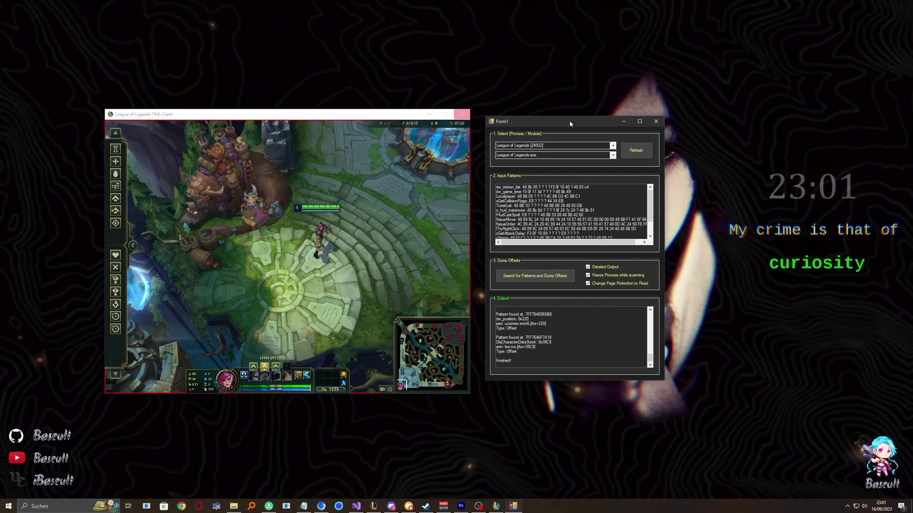
pyautogui.moveTo(574, 121); pyautogui.dragTo(580, 121)
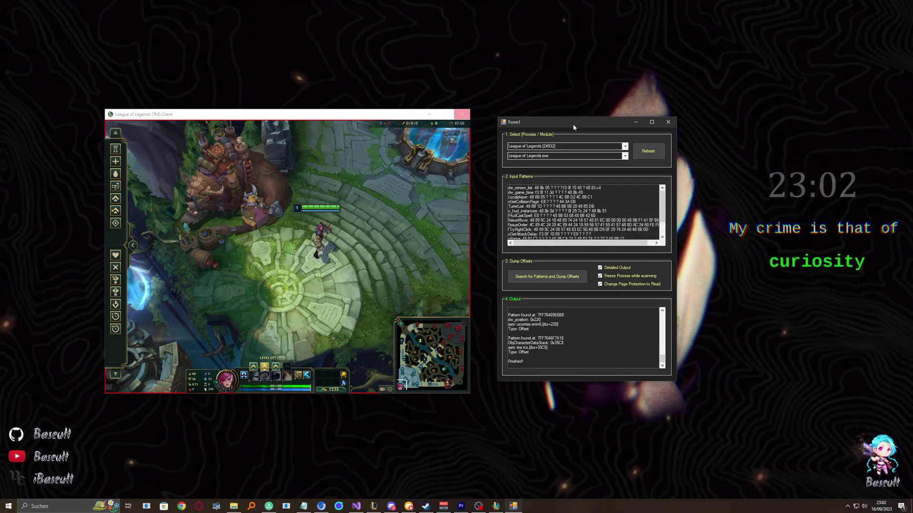
pyautogui.moveTo(571, 124); pyautogui.dragTo(568, 123)
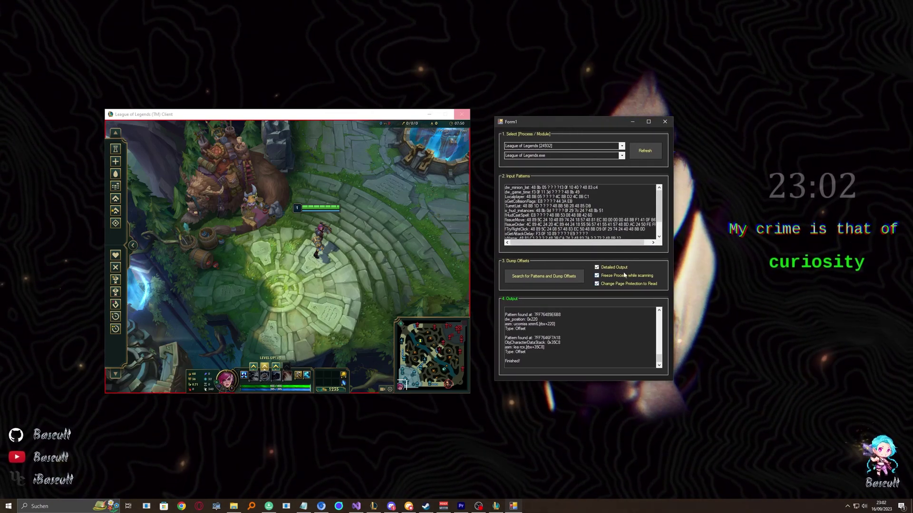